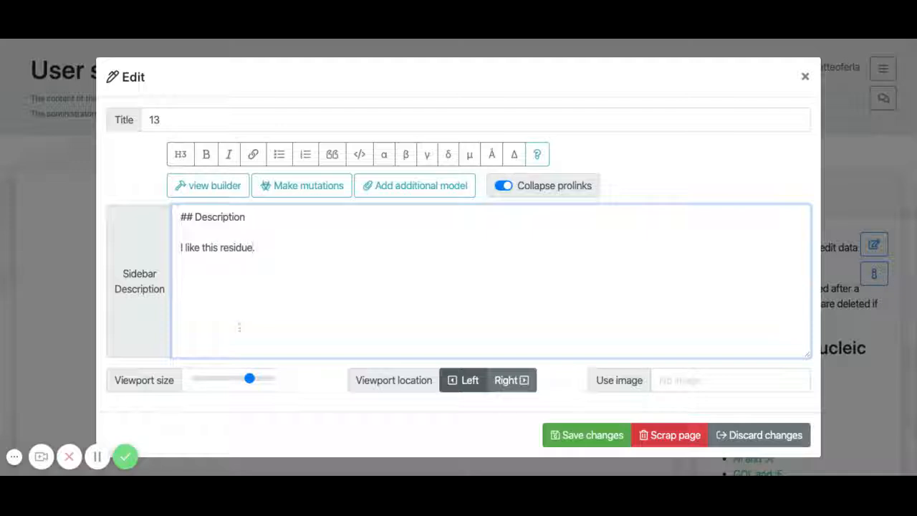
Step: Open the view builder for the words "this residue" in the sidebar description and set the selection to 113:F
{"action": "left_click", "coordinate": [201, 246], "text": "shift"}
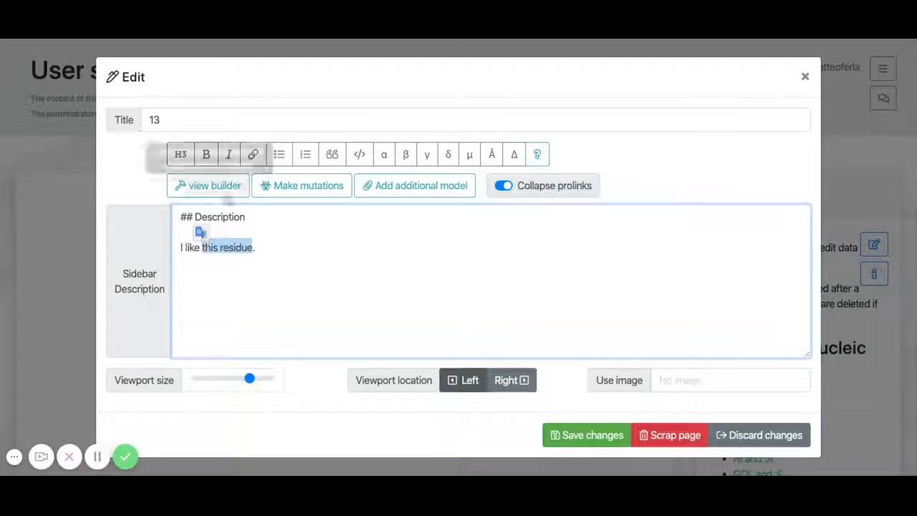
{"action": "left_click", "coordinate": [227, 190]}
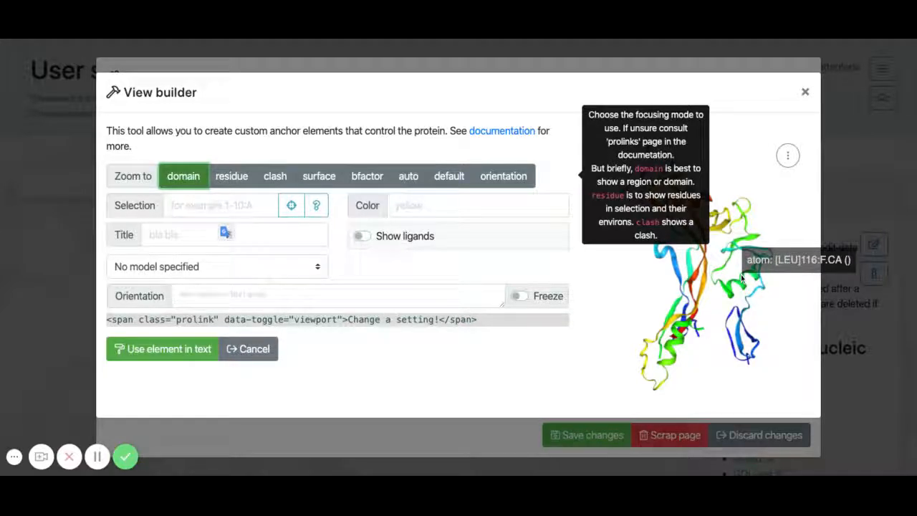
{"action": "left_click", "coordinate": [252, 206]}
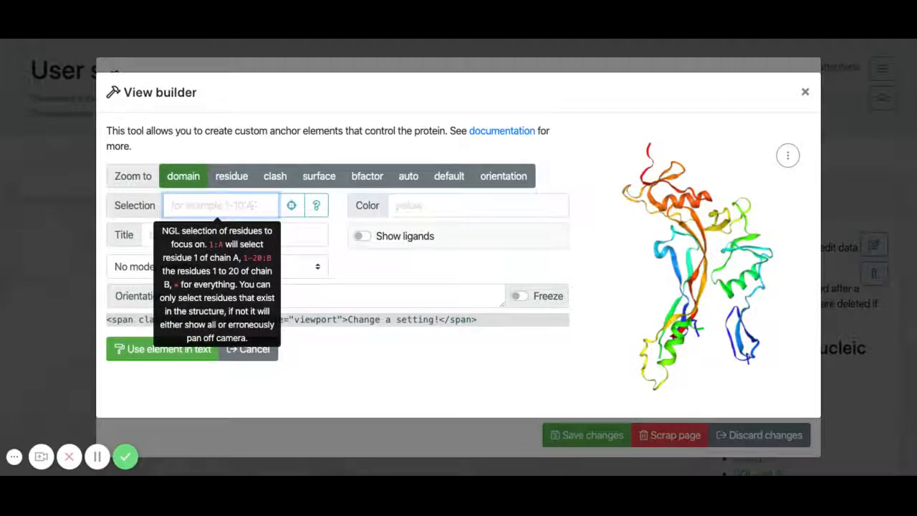
{"action": "type", "text": "113"}
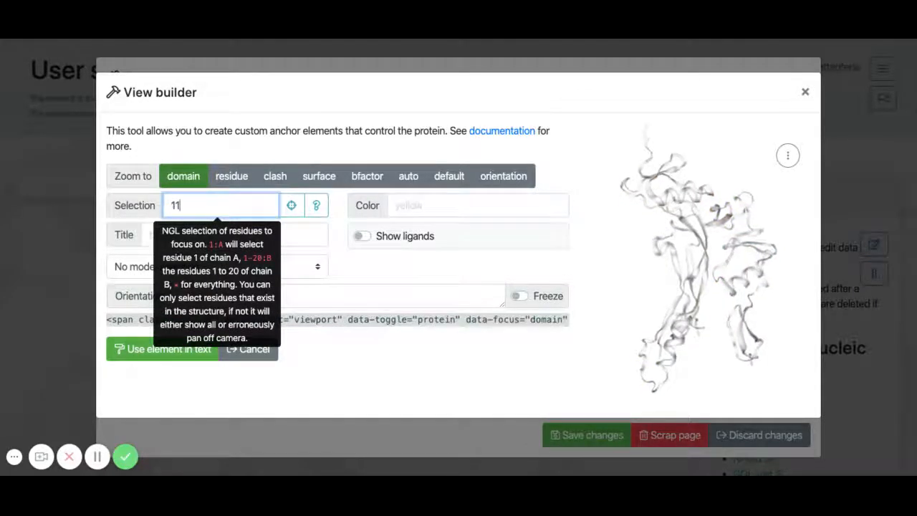
{"action": "type", "text": ":F"}
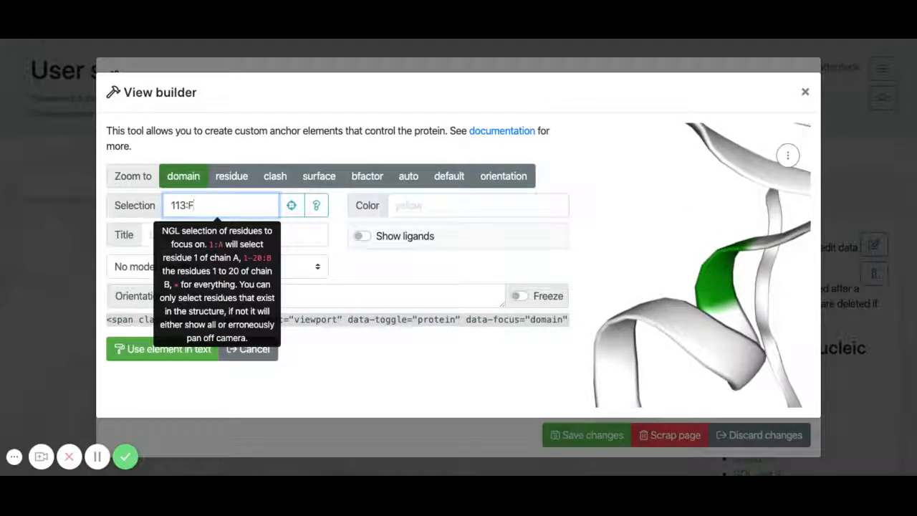
Step: Review the selection help, covering the NGL selection language and the simpler residue selection builder, and close it
{"action": "left_click", "coordinate": [317, 207]}
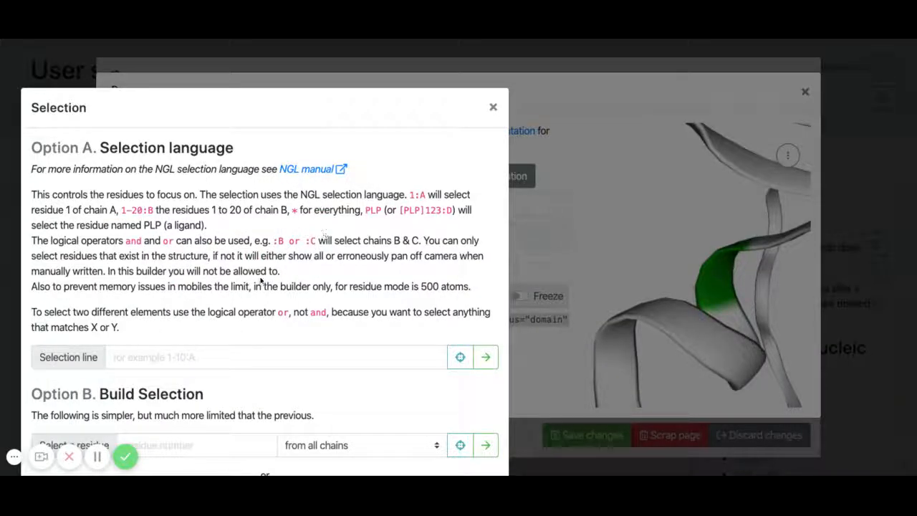
{"action": "scroll", "coordinate": [262, 306], "scroll_direction": "down", "scroll_amount": 3}
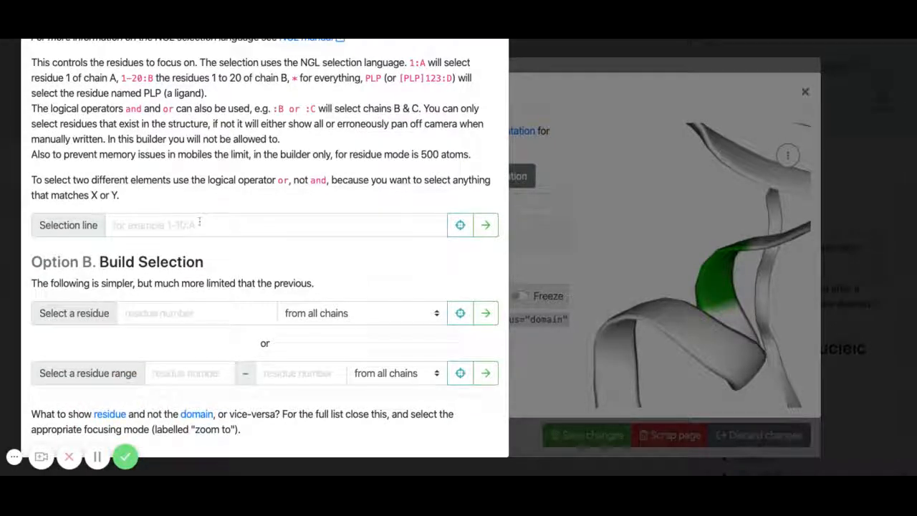
{"action": "left_click", "coordinate": [328, 312]}
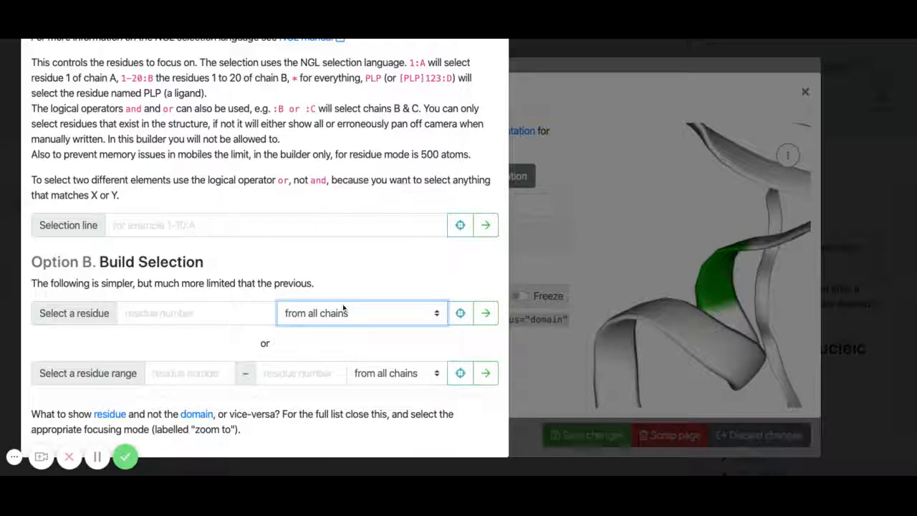
{"action": "left_click", "coordinate": [528, 270]}
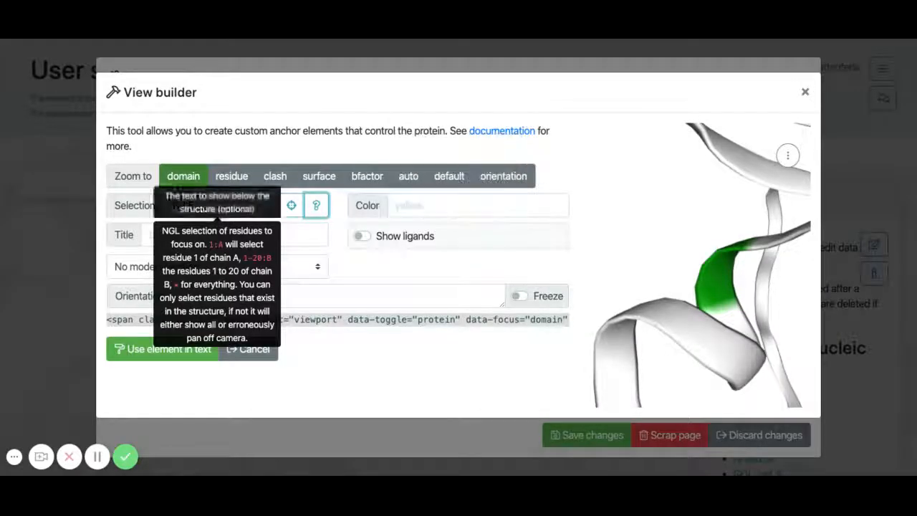
Step: Try the residue range 113-200 as the selection, zooming to it, and restore the selection to 113:F
{"action": "left_click", "coordinate": [291, 205]}
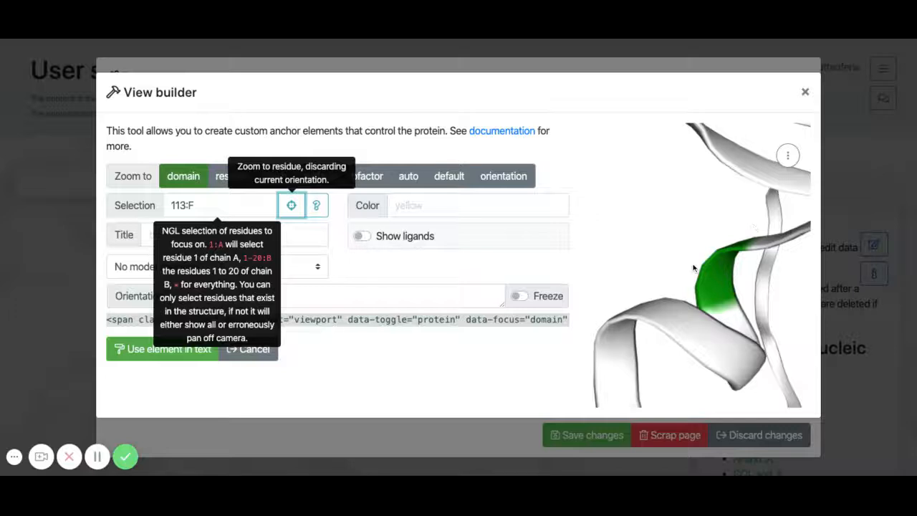
{"action": "left_click_drag", "start_coordinate": [693, 268], "coordinate": [658, 291]}
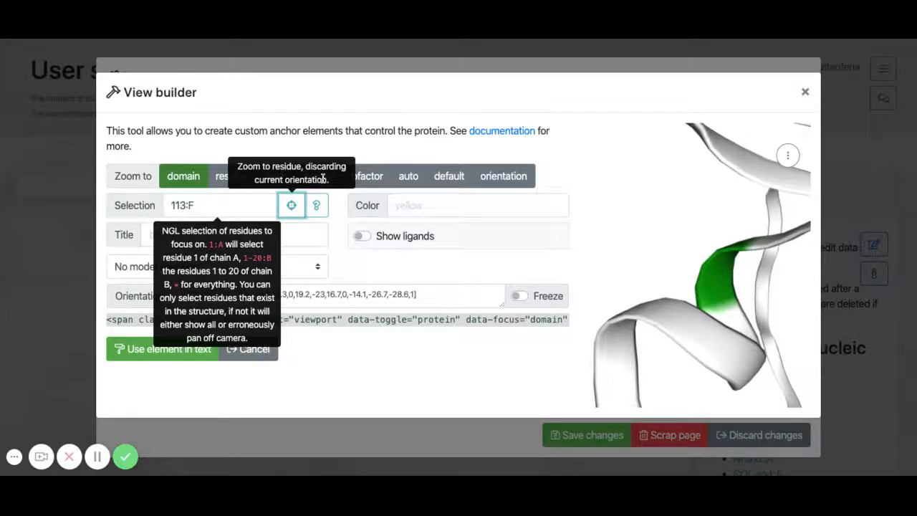
{"action": "left_click", "coordinate": [199, 206]}
{"action": "key", "text": "BackSpace"}
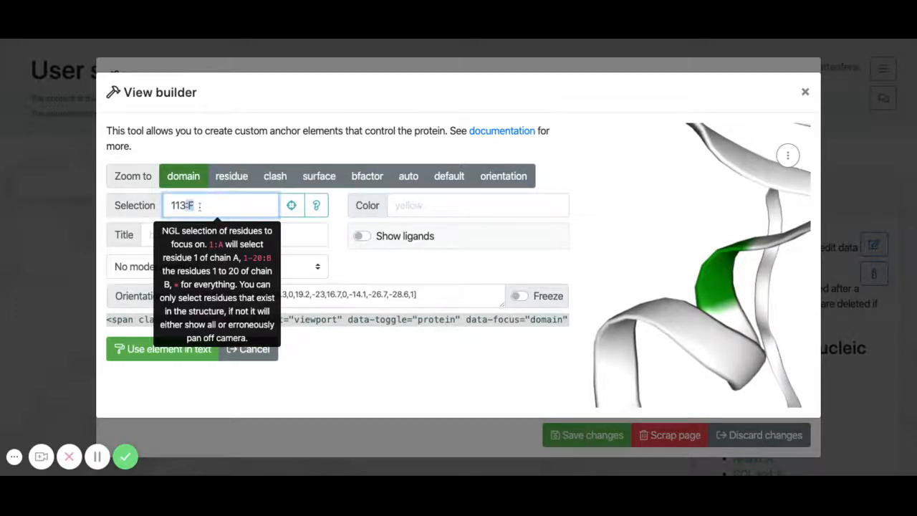
{"action": "key", "text": "BackSpace"}
{"action": "type", "text": "-200"}
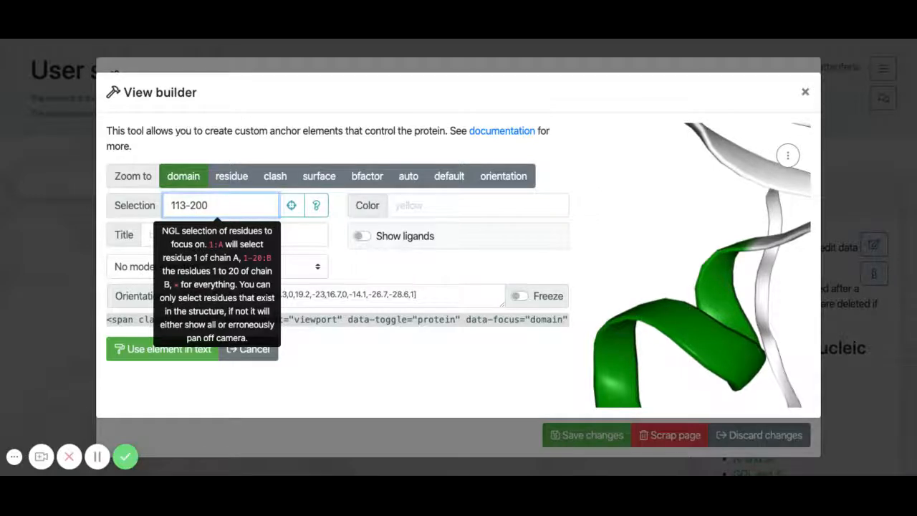
{"action": "left_click", "coordinate": [290, 208]}
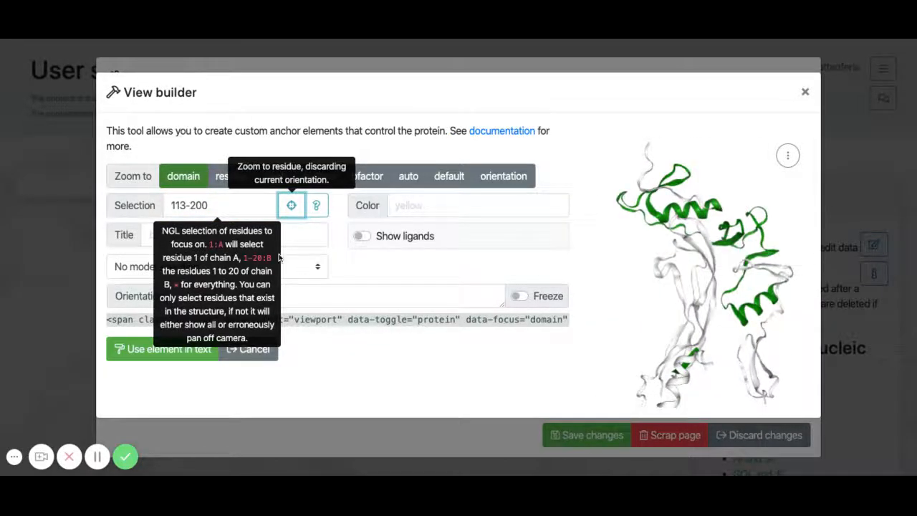
{"action": "left_click_drag", "start_coordinate": [211, 206], "coordinate": [186, 205]}
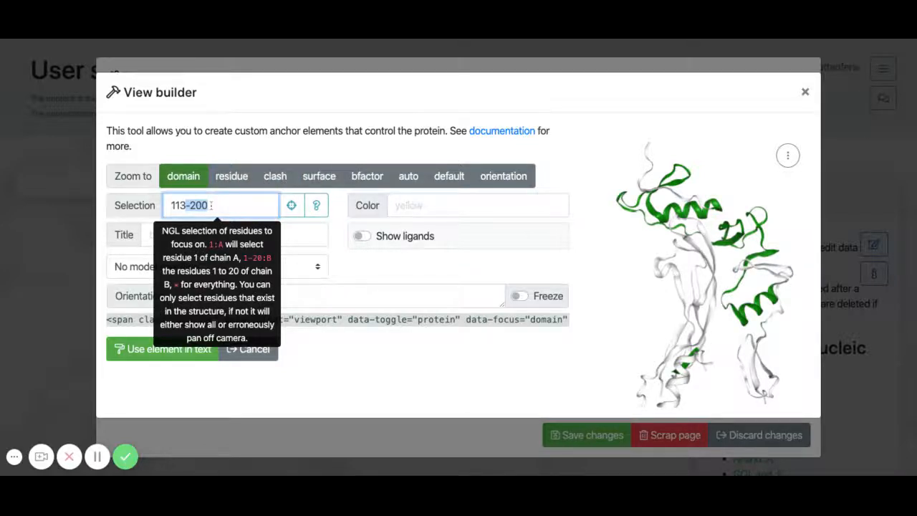
{"action": "type", "text": ":F"}
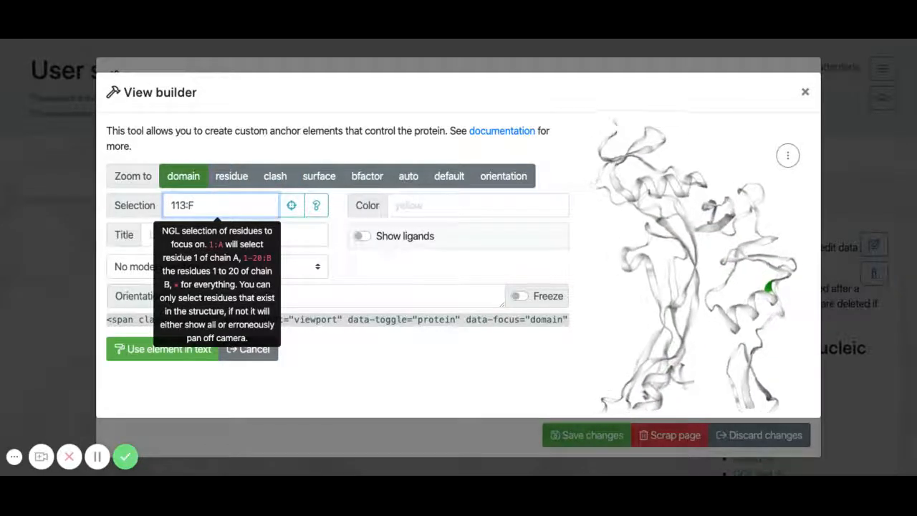
Step: Switch the focusing mode to residue, rotate the protein to show residue 113 clearly, and freeze that orientation
{"action": "left_click", "coordinate": [228, 179]}
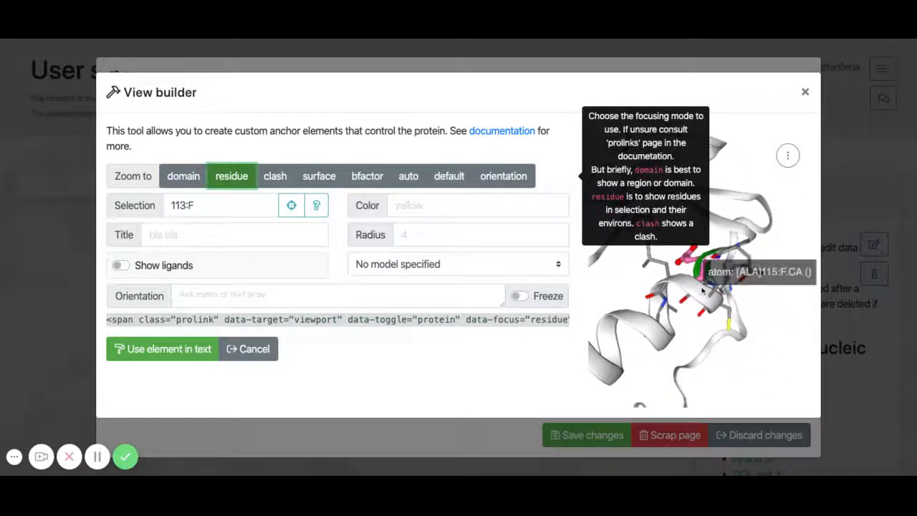
{"action": "left_click_drag", "start_coordinate": [783, 304], "coordinate": [767, 289]}
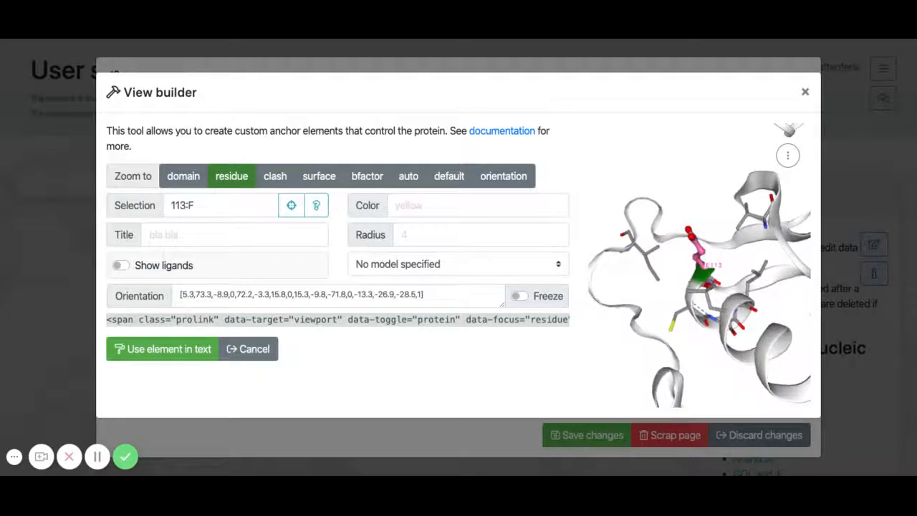
{"action": "left_click", "coordinate": [521, 296]}
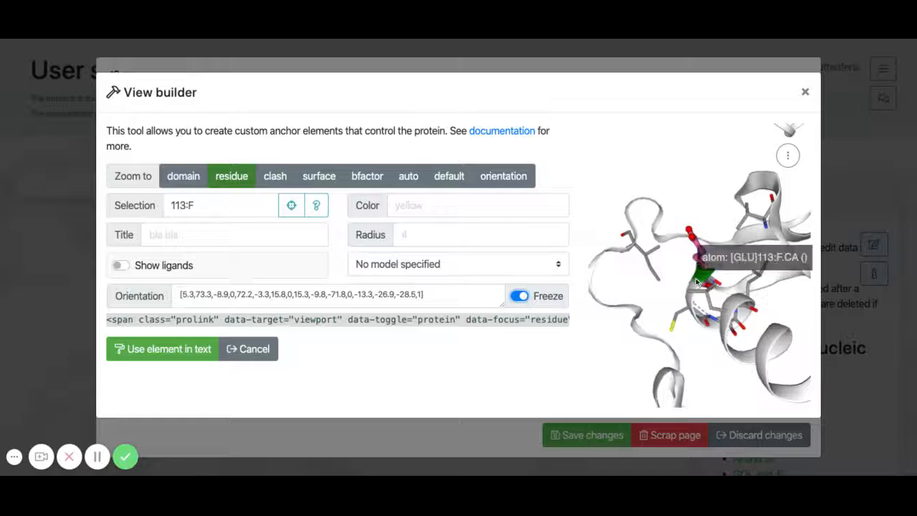
{"action": "left_click_drag", "start_coordinate": [690, 292], "coordinate": [746, 271]}
Step: Set the view's color to teal and its title to E113
{"action": "left_click", "coordinate": [448, 206]}
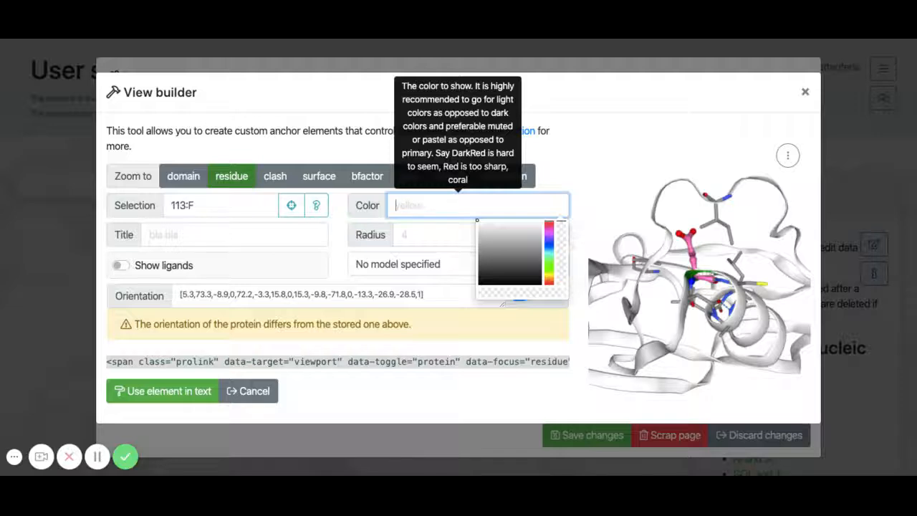
{"action": "type", "text": "teal"}
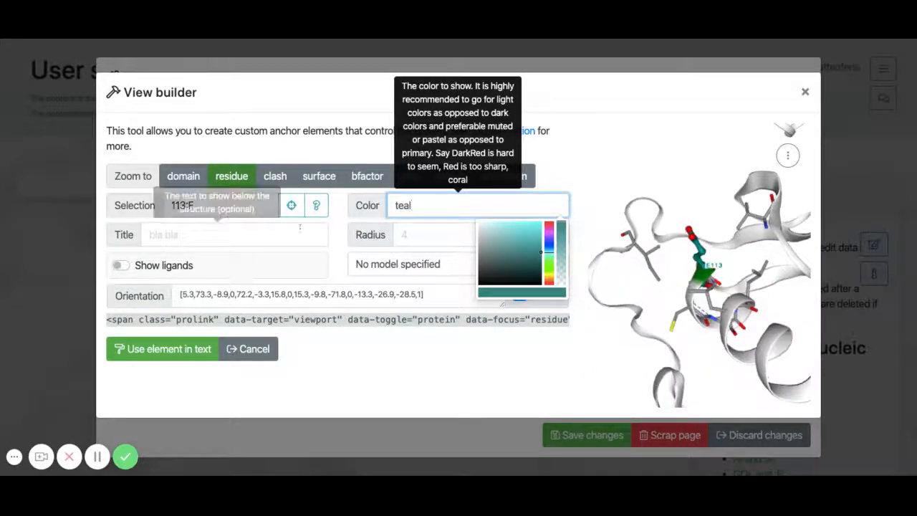
{"action": "left_click", "coordinate": [243, 235]}
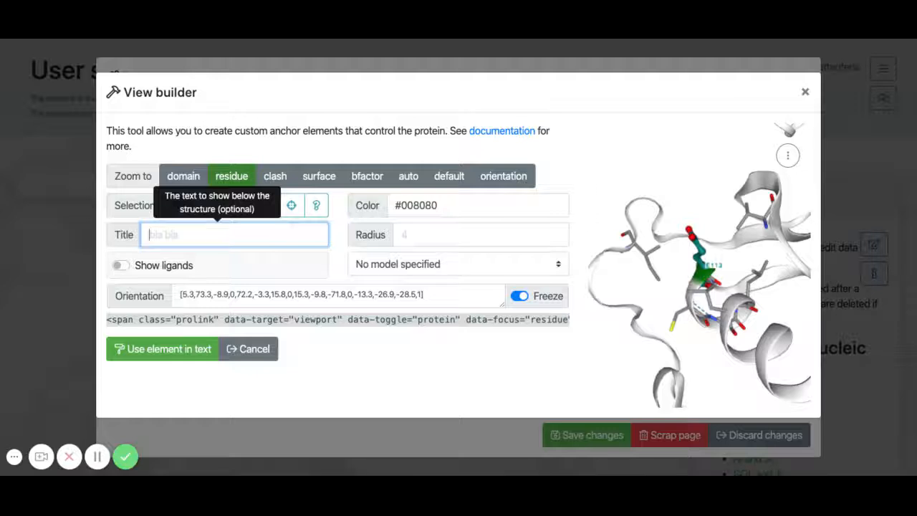
{"action": "type", "text": "E11"}
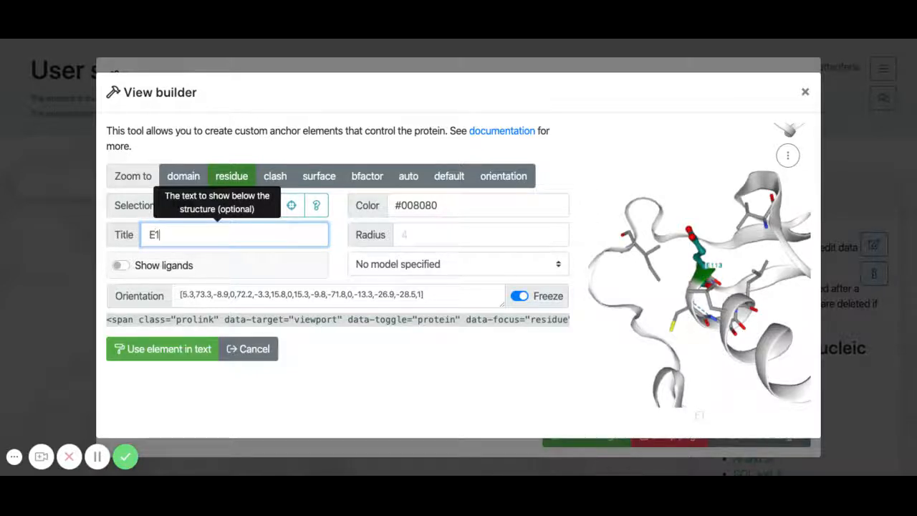
{"action": "type", "text": "3"}
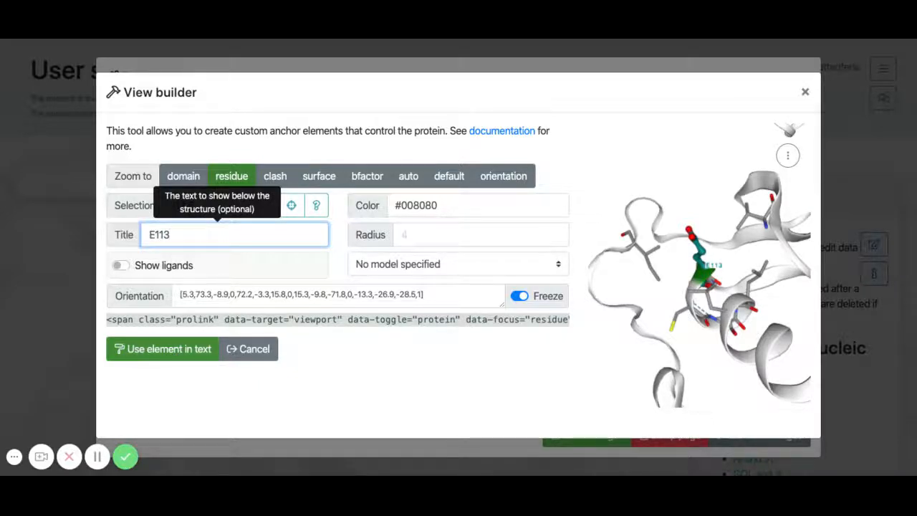
Step: Insert the view link on "this residue" in the description and try it out on the saved page
{"action": "left_click", "coordinate": [163, 349]}
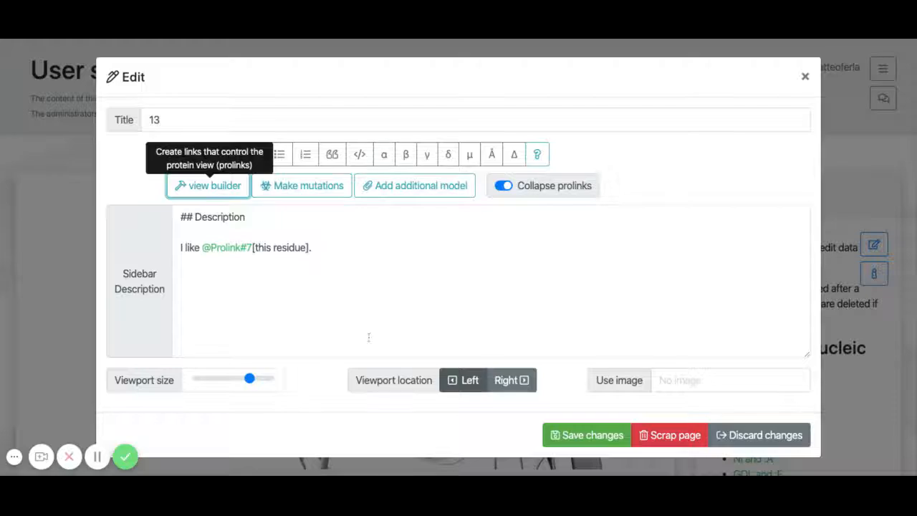
{"action": "left_click", "coordinate": [579, 444]}
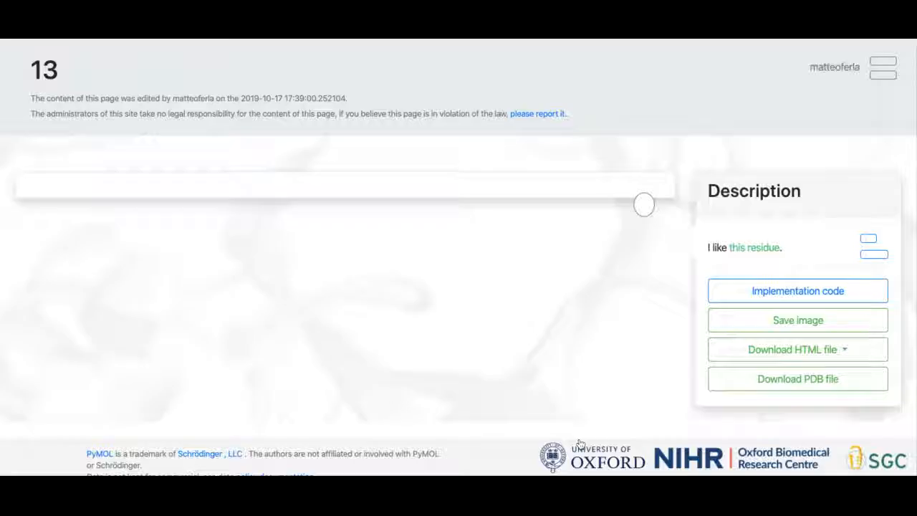
{"action": "left_click", "coordinate": [766, 248]}
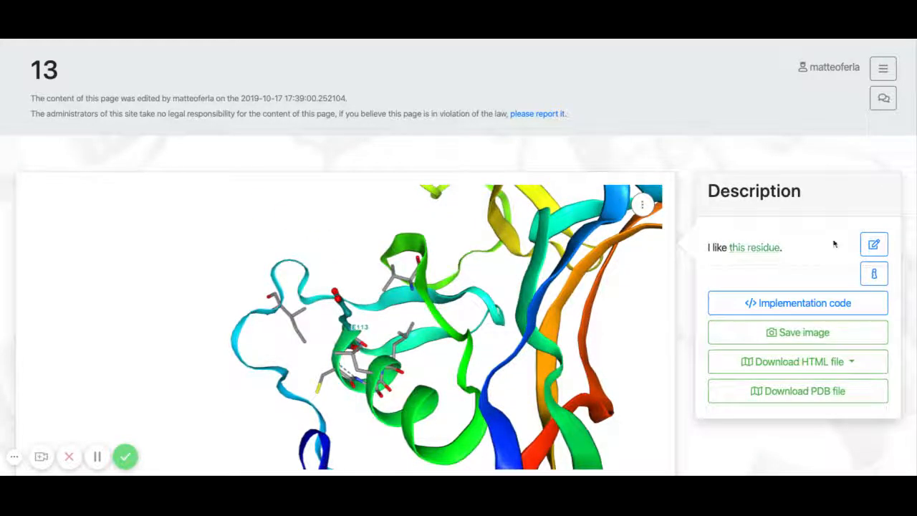
Step: Reopen the page for editing and turn off editing by any registered user with the link
{"action": "left_click", "coordinate": [872, 248]}
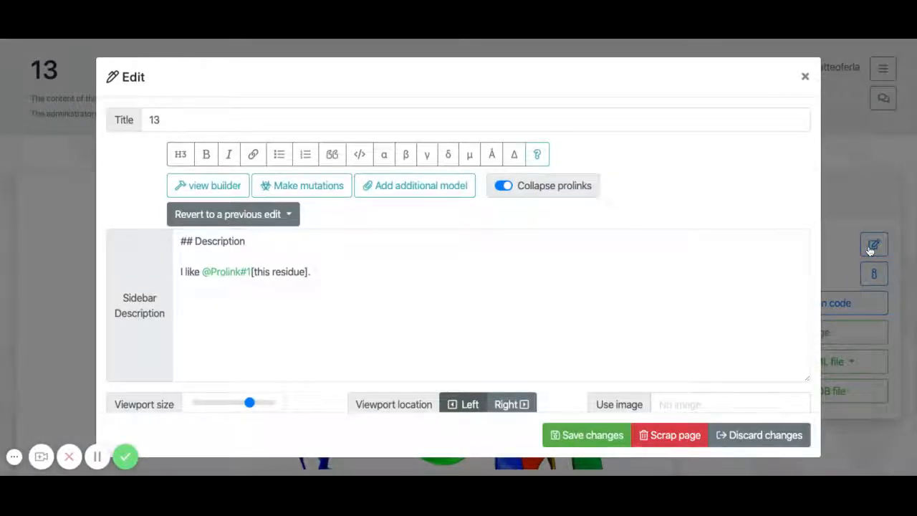
{"action": "scroll", "coordinate": [700, 198], "scroll_direction": "down", "scroll_amount": 2}
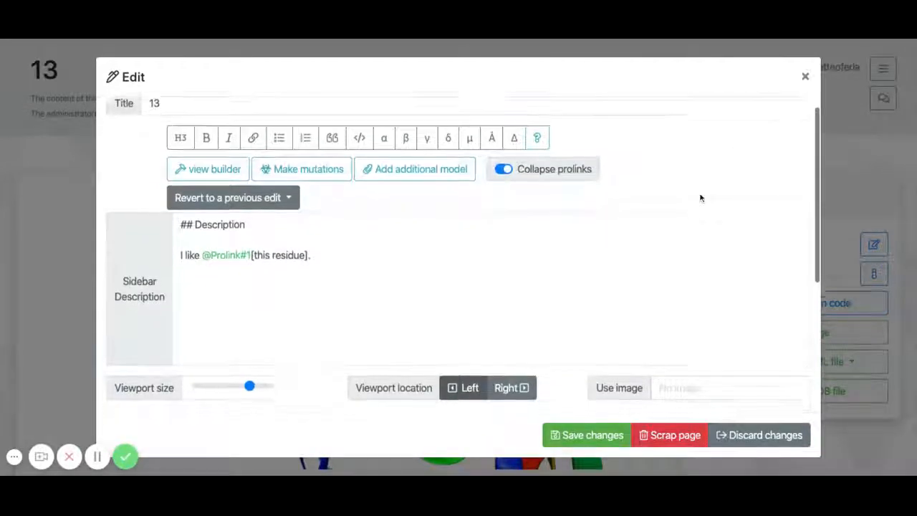
{"action": "scroll", "coordinate": [701, 198], "scroll_direction": "down", "scroll_amount": 5}
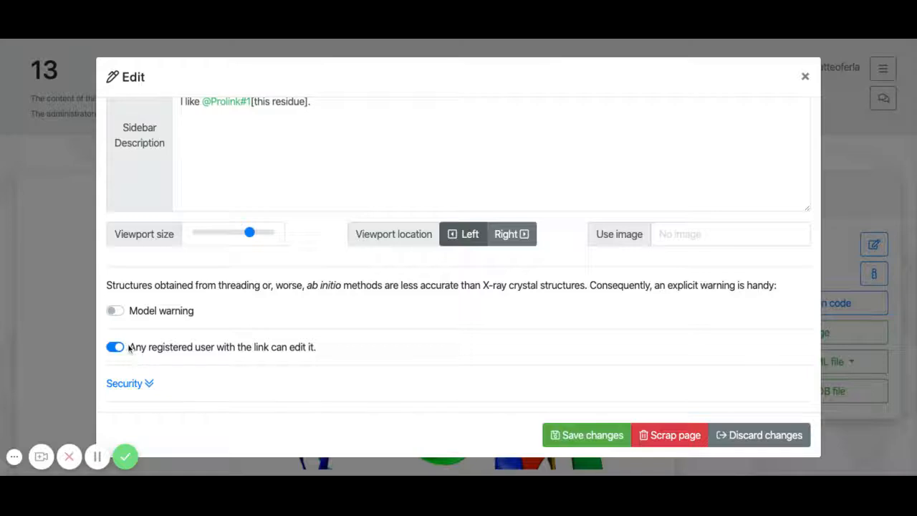
{"action": "scroll", "coordinate": [173, 350], "scroll_direction": "down", "scroll_amount": 2}
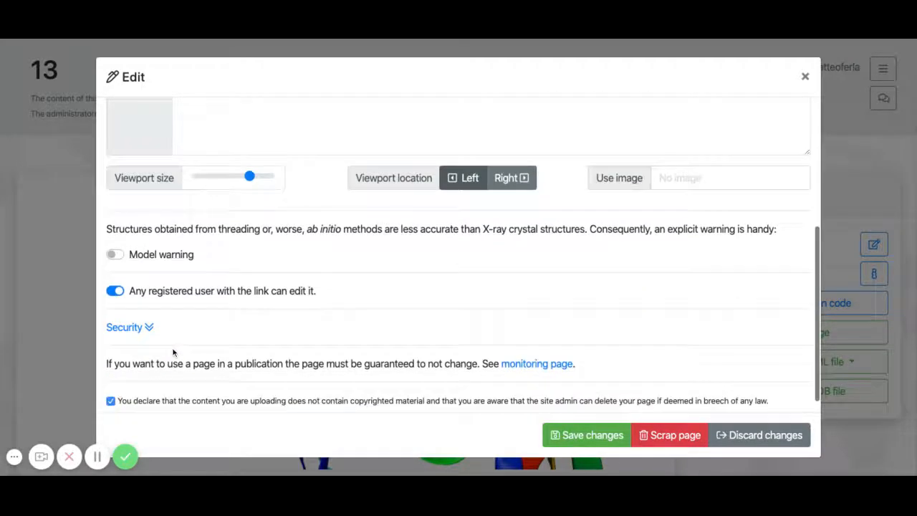
{"action": "left_click", "coordinate": [115, 291]}
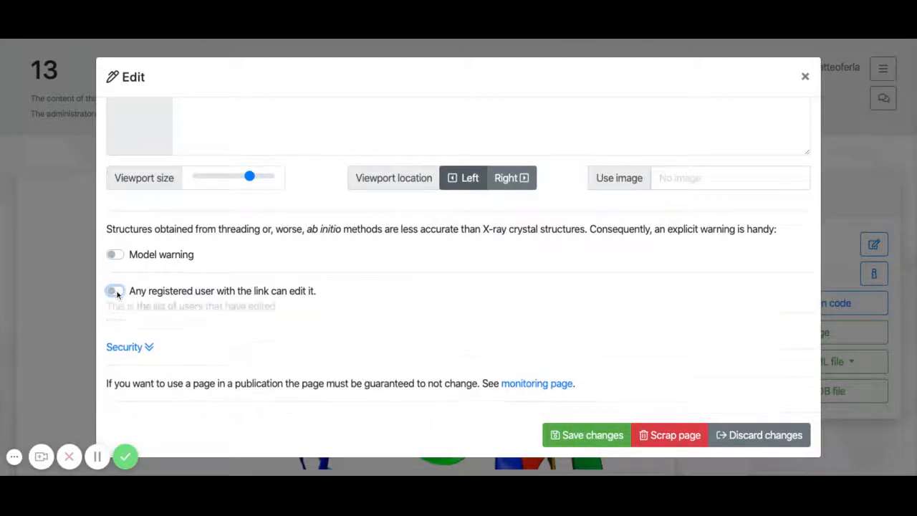
Step: Expand the Security section in the page settings and review its encryption and confidentiality options
{"action": "scroll", "coordinate": [223, 319], "scroll_direction": "down", "scroll_amount": 3}
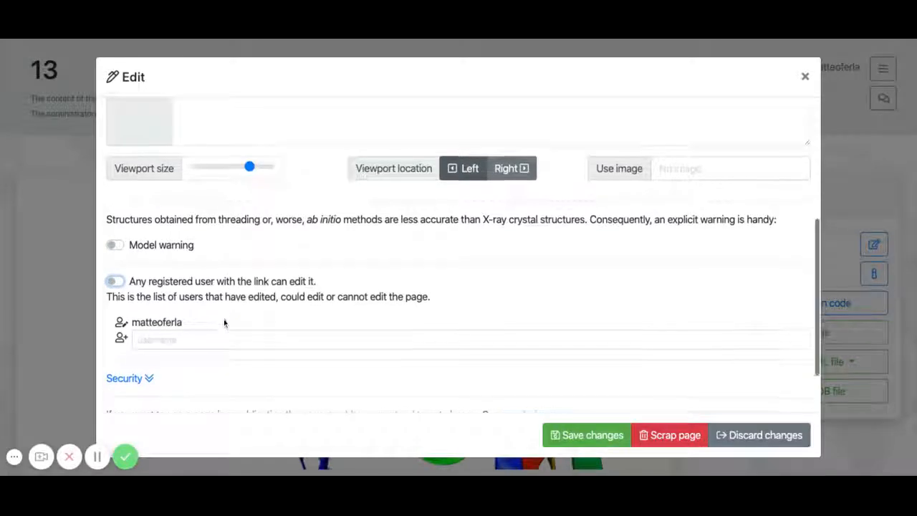
{"action": "left_click", "coordinate": [138, 311]}
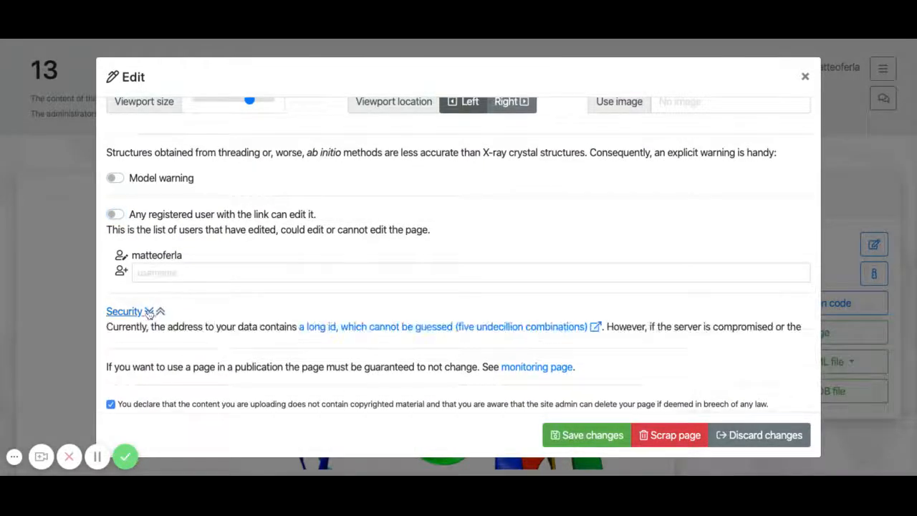
{"action": "scroll", "coordinate": [294, 313], "scroll_direction": "down", "scroll_amount": 3}
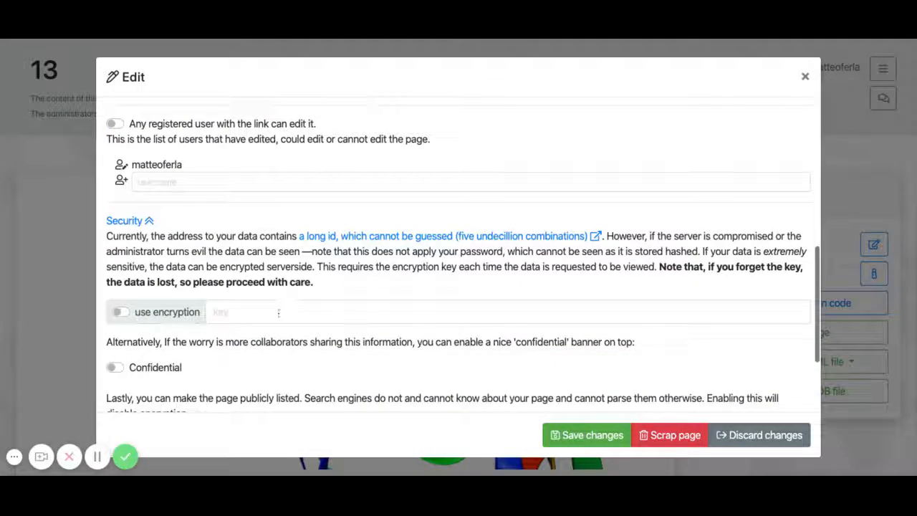
{"action": "left_click", "coordinate": [214, 312]}
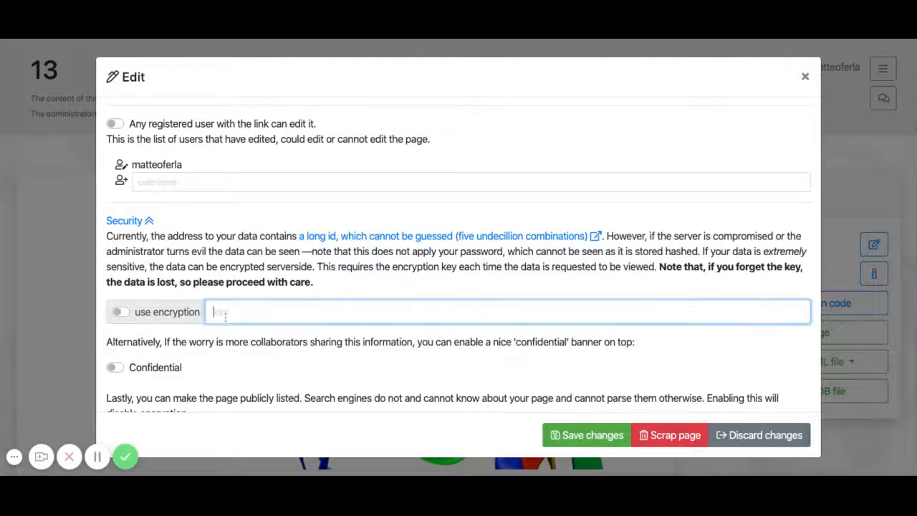
{"action": "left_click", "coordinate": [152, 265]}
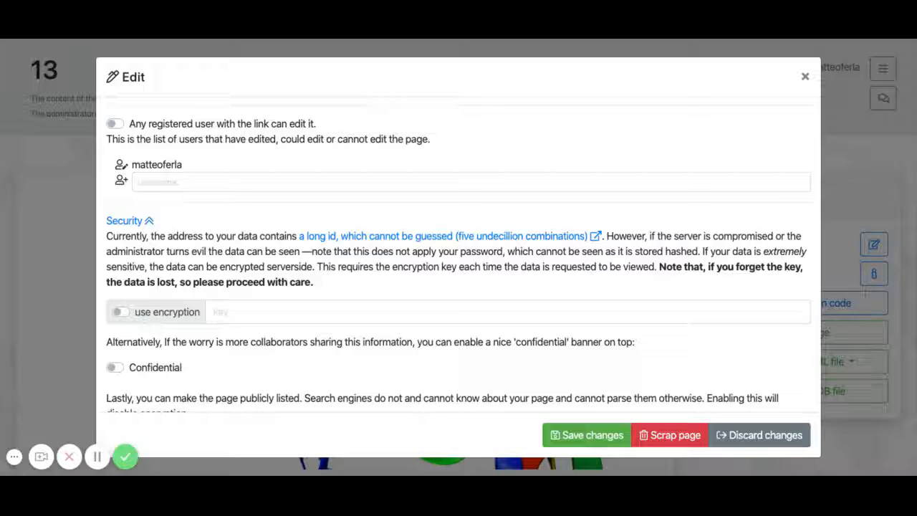
{"action": "scroll", "coordinate": [221, 265], "scroll_direction": "down", "scroll_amount": 1}
{"action": "left_click", "coordinate": [216, 245]}
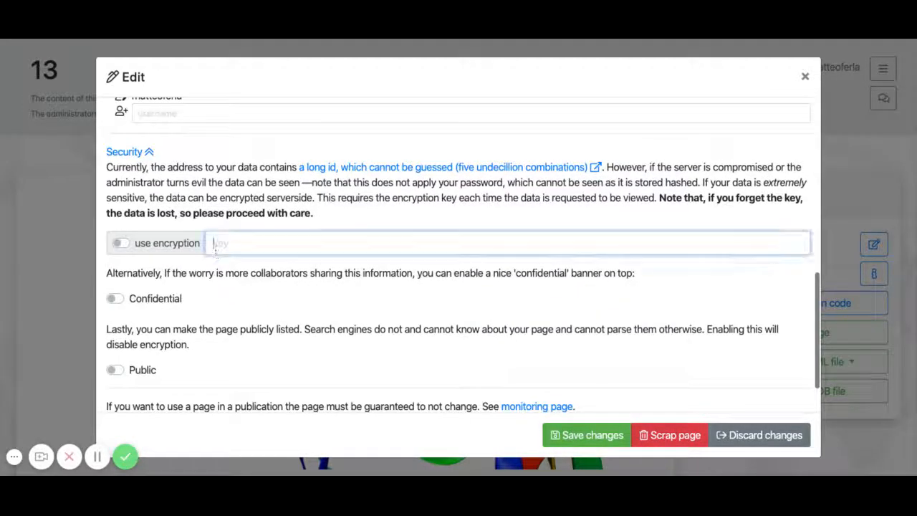
{"action": "left_click", "coordinate": [457, 208]}
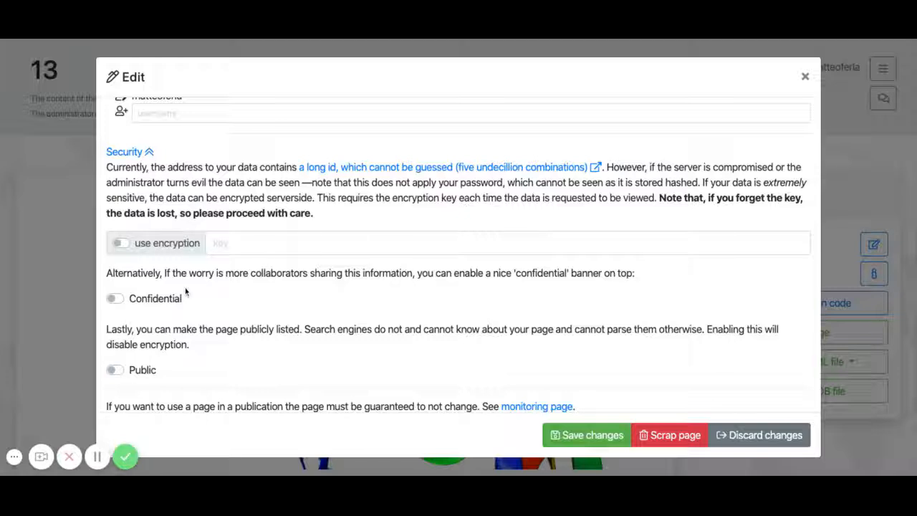
Step: Try out the Confidential banner and the Public listing options, switching the public listing back off
{"action": "left_click", "coordinate": [121, 302]}
{"action": "scroll", "coordinate": [204, 335], "scroll_direction": "down", "scroll_amount": 1}
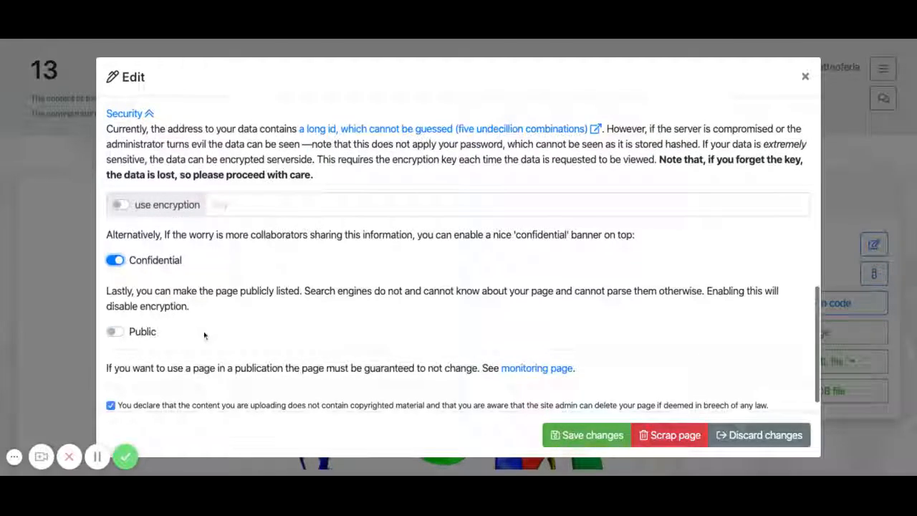
{"action": "left_click", "coordinate": [119, 333]}
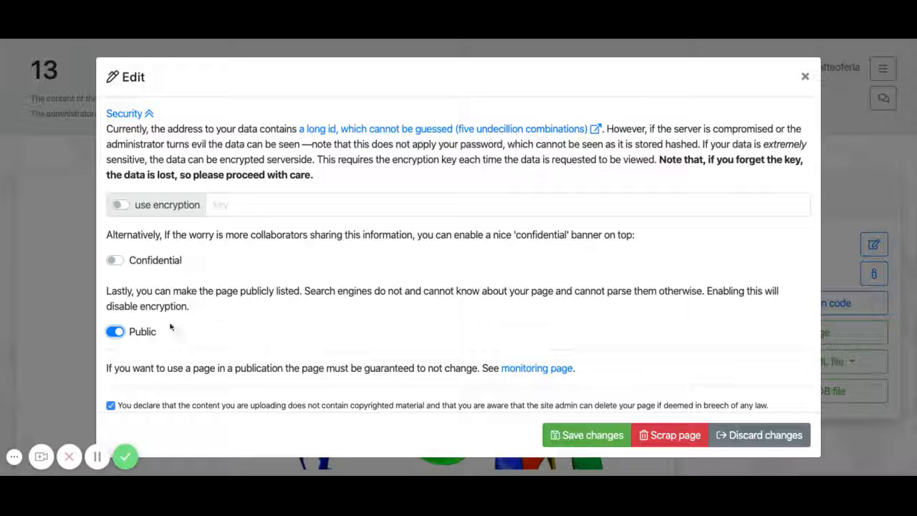
{"action": "left_click", "coordinate": [115, 332]}
Step: Enable the Confidential banner and the model warning for the page
{"action": "left_click", "coordinate": [119, 261]}
{"action": "scroll", "coordinate": [266, 288], "scroll_direction": "down", "scroll_amount": 1}
{"action": "scroll", "coordinate": [266, 287], "scroll_direction": "up", "scroll_amount": 3}
{"action": "scroll", "coordinate": [143, 190], "scroll_direction": "up", "scroll_amount": 4}
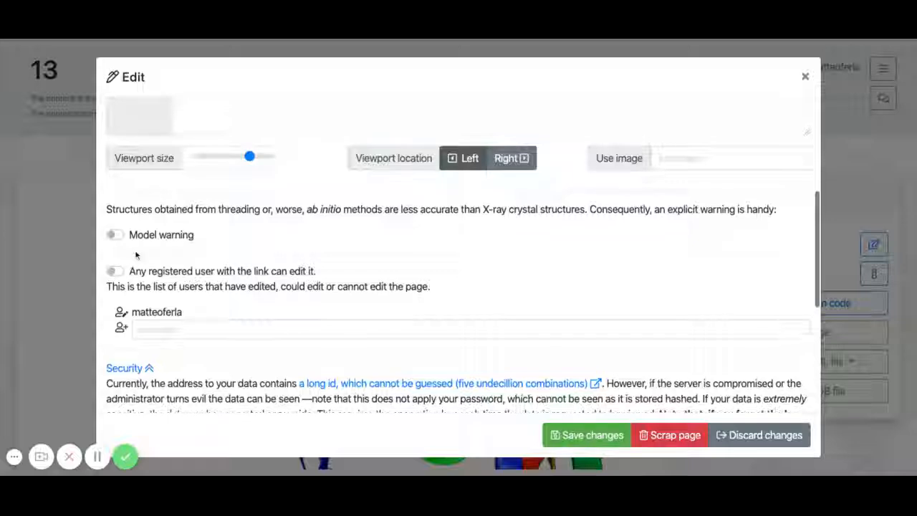
{"action": "left_click", "coordinate": [117, 235]}
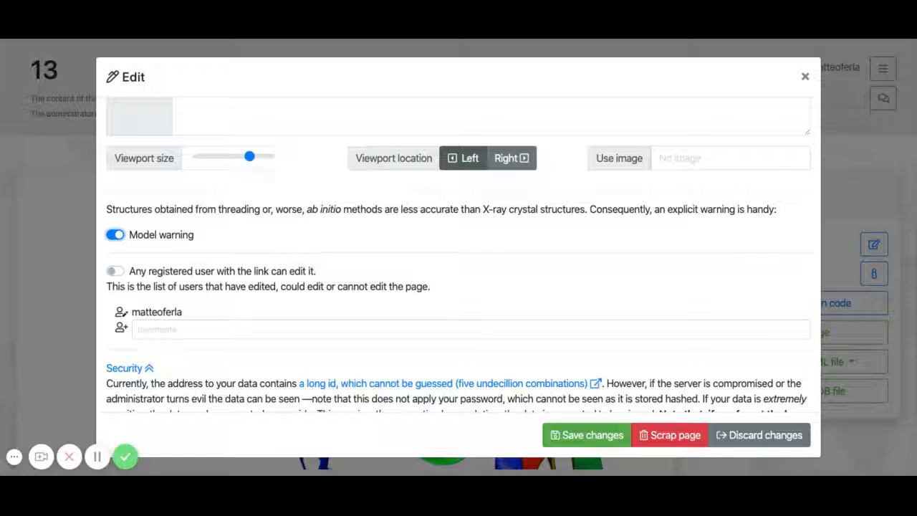
Step: Turn off Collapse prolinks so the view link in the sidebar description is written out as full HTML
{"action": "scroll", "coordinate": [458, 251], "scroll_direction": "up", "scroll_amount": 3}
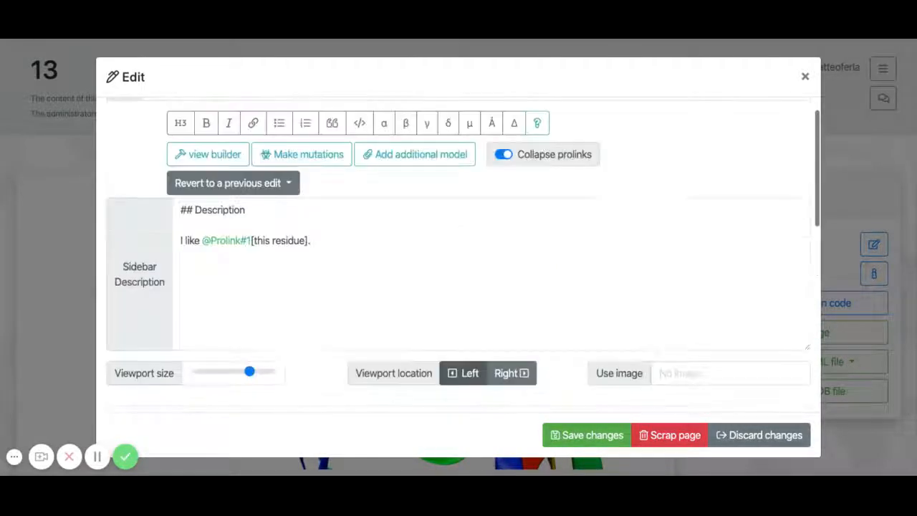
{"action": "scroll", "coordinate": [459, 254], "scroll_direction": "up", "scroll_amount": 1}
{"action": "scroll", "coordinate": [459, 255], "scroll_direction": "down", "scroll_amount": 1}
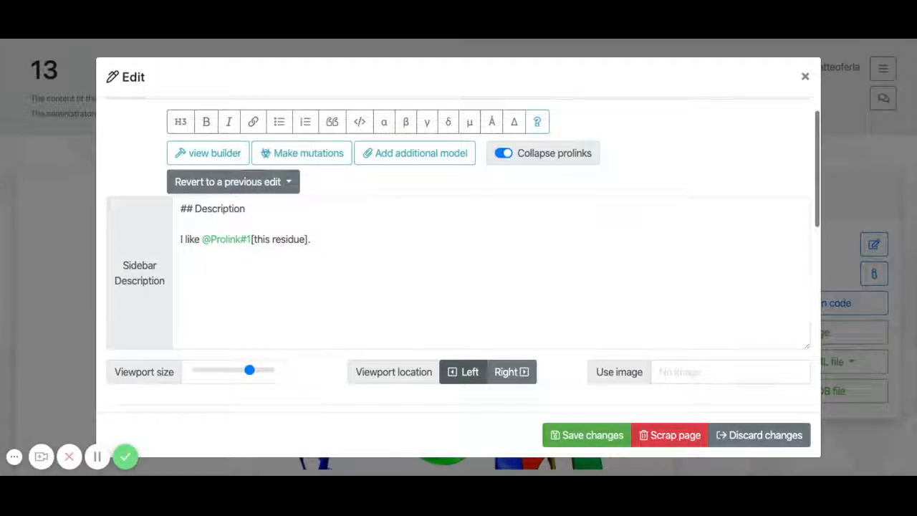
{"action": "left_click", "coordinate": [503, 155]}
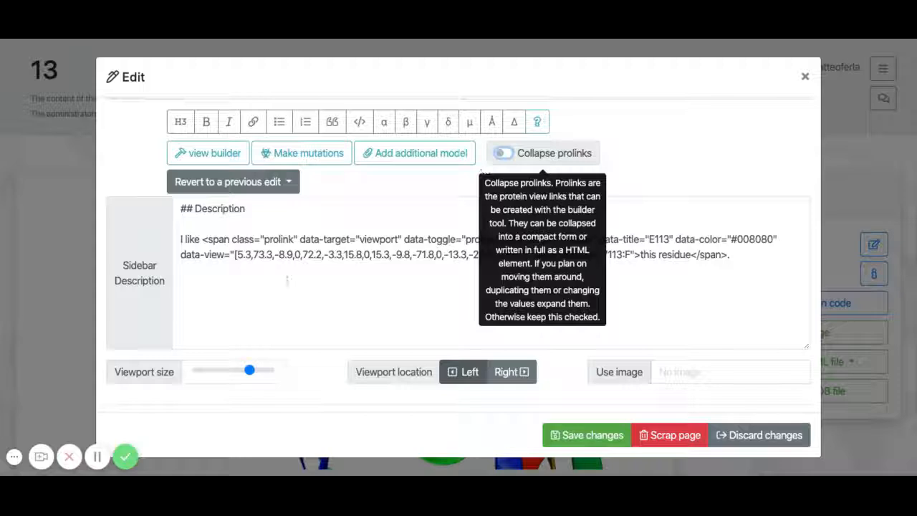
{"action": "left_click", "coordinate": [236, 244]}
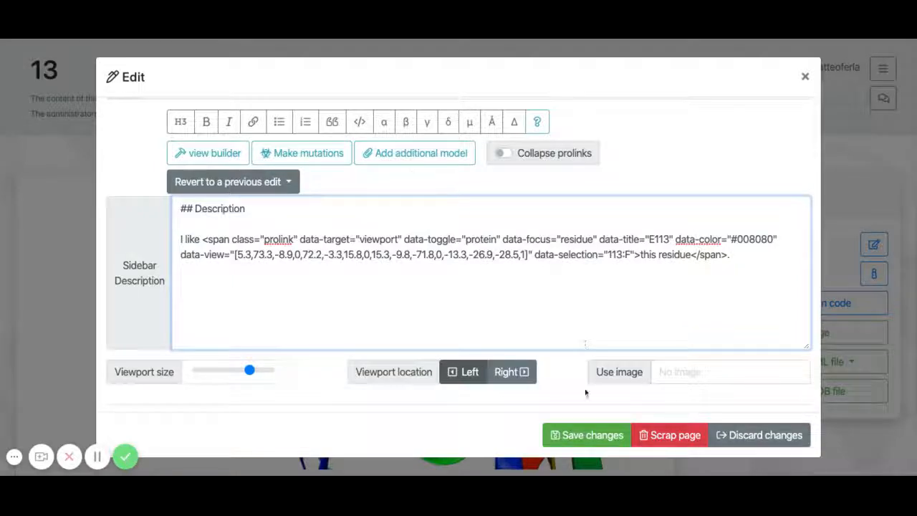
Step: Reduce the viewport size, set the viewport location to Right, and save the page changes
{"action": "left_click", "coordinate": [225, 373]}
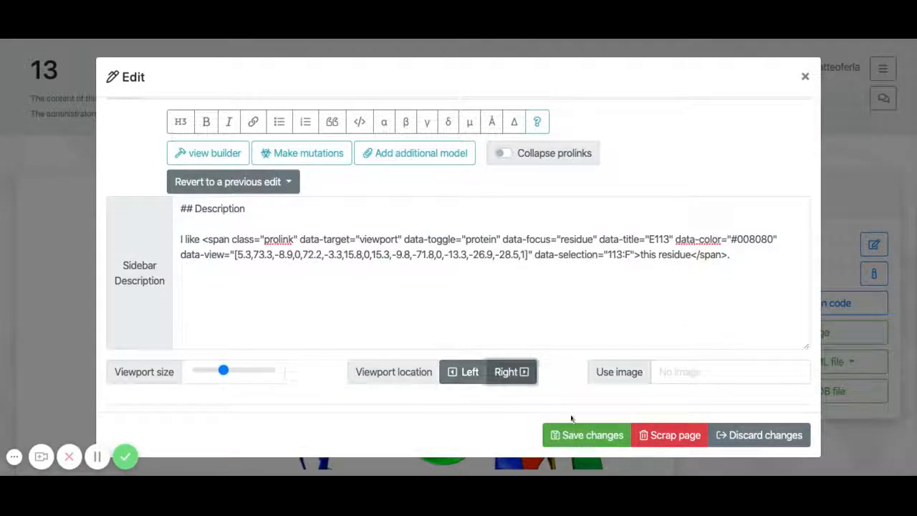
{"action": "left_click", "coordinate": [617, 443]}
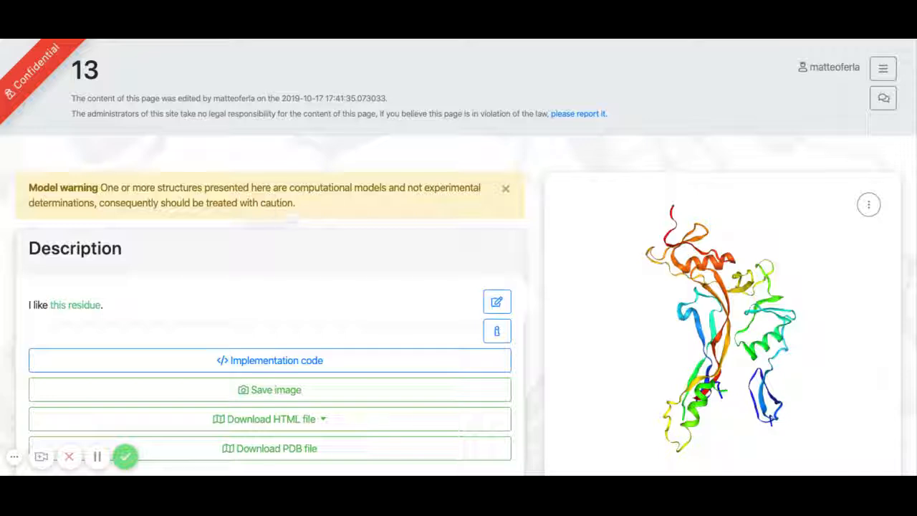
{"action": "mouse_move", "coordinate": [45, 66]}
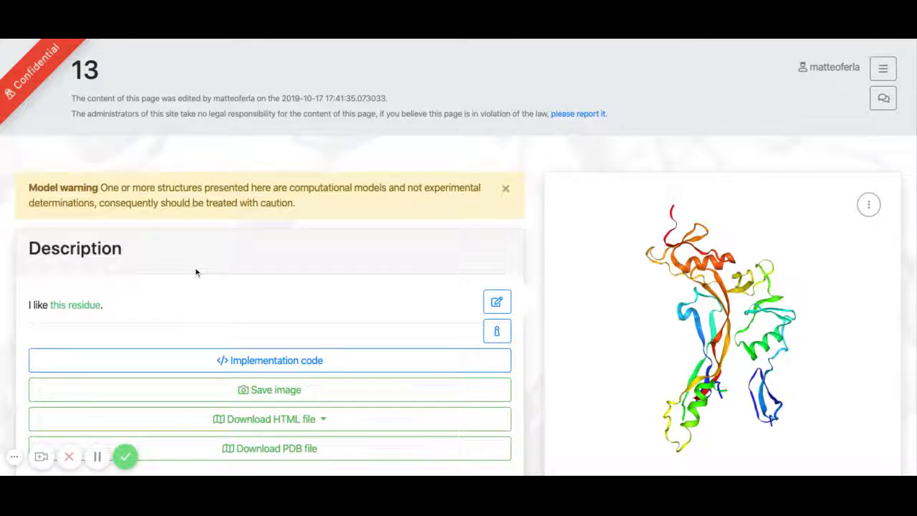
Step: Review the implementation code instructions for embedding the protein view on another website, and close them
{"action": "scroll", "coordinate": [197, 273], "scroll_direction": "down", "scroll_amount": 1}
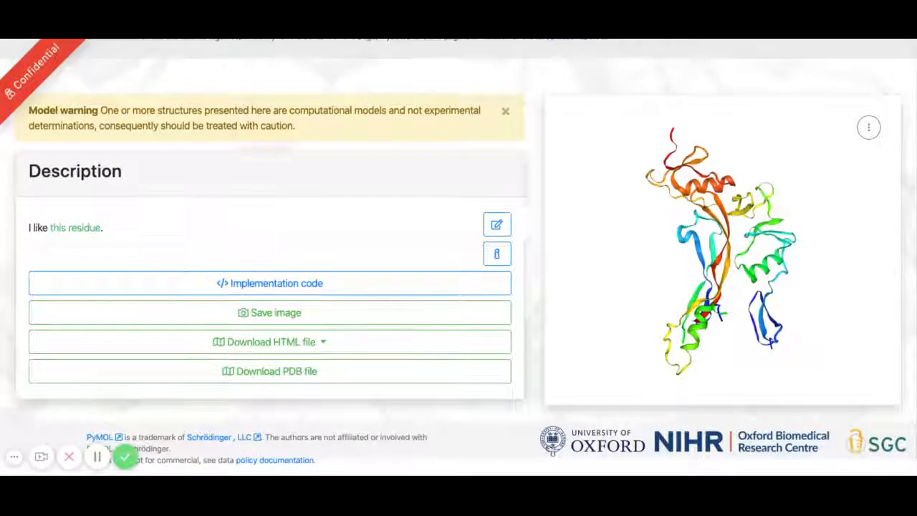
{"action": "scroll", "coordinate": [458, 272], "scroll_direction": "up", "scroll_amount": 1}
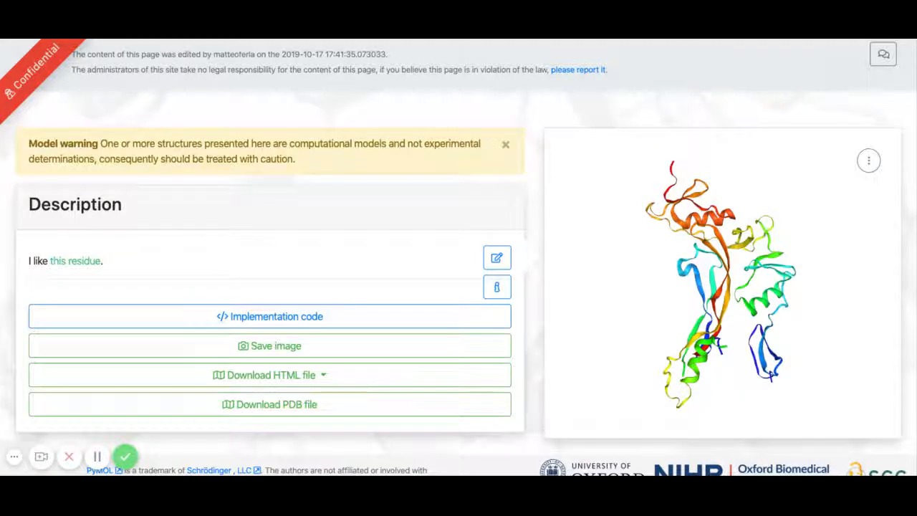
{"action": "left_click", "coordinate": [252, 315]}
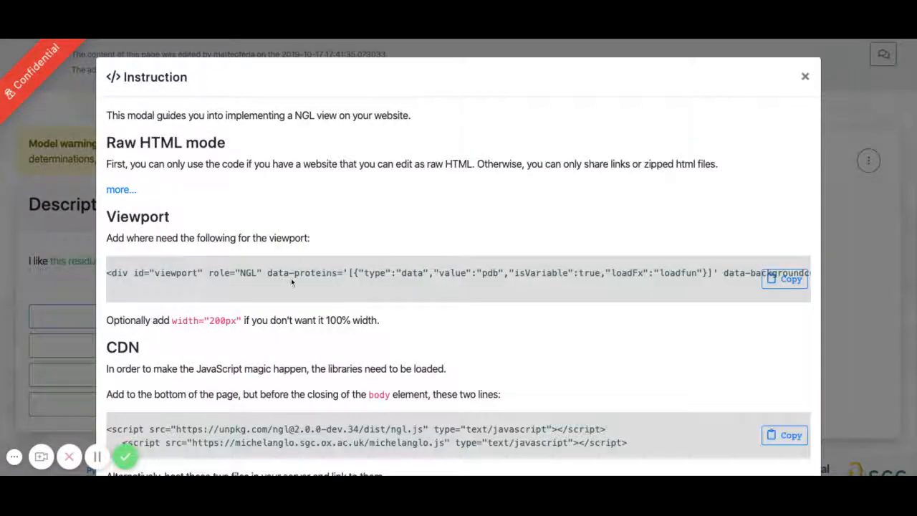
{"action": "scroll", "coordinate": [416, 319], "scroll_direction": "down", "scroll_amount": 5}
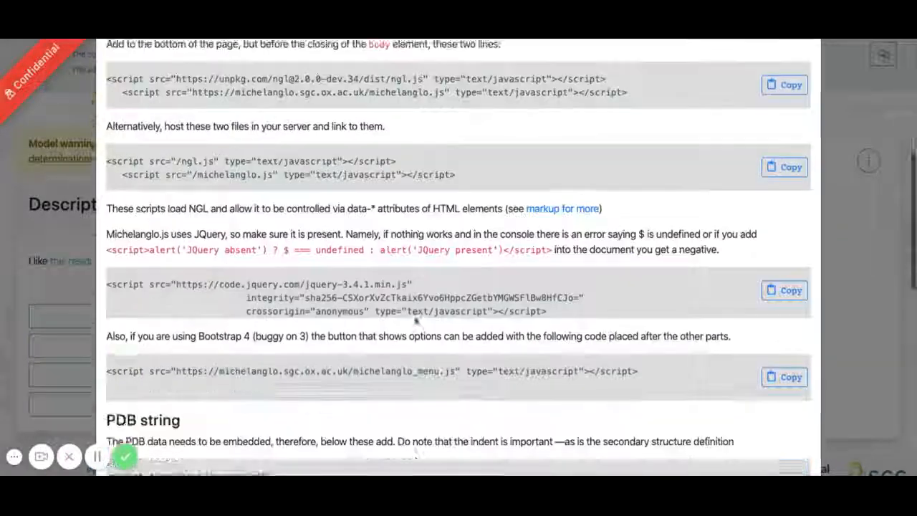
{"action": "scroll", "coordinate": [416, 321], "scroll_direction": "down", "scroll_amount": 5}
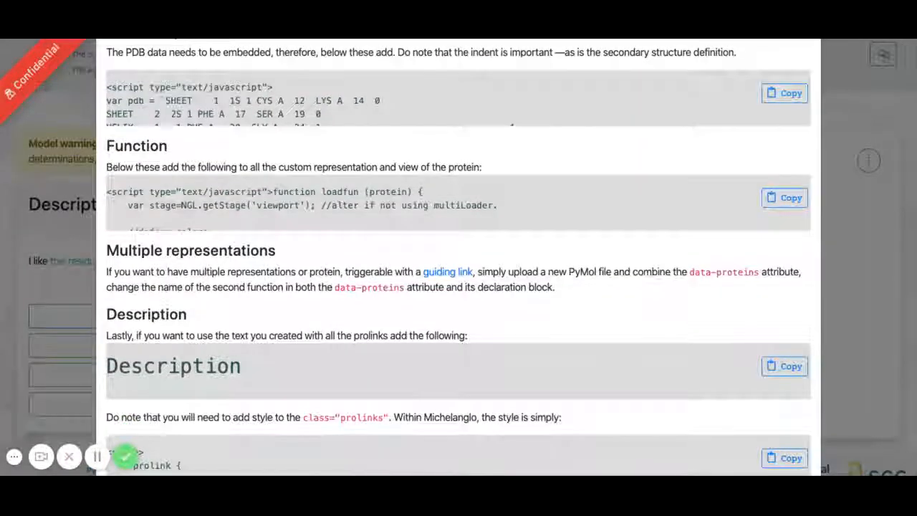
{"action": "scroll", "coordinate": [459, 287], "scroll_direction": "down", "scroll_amount": 3}
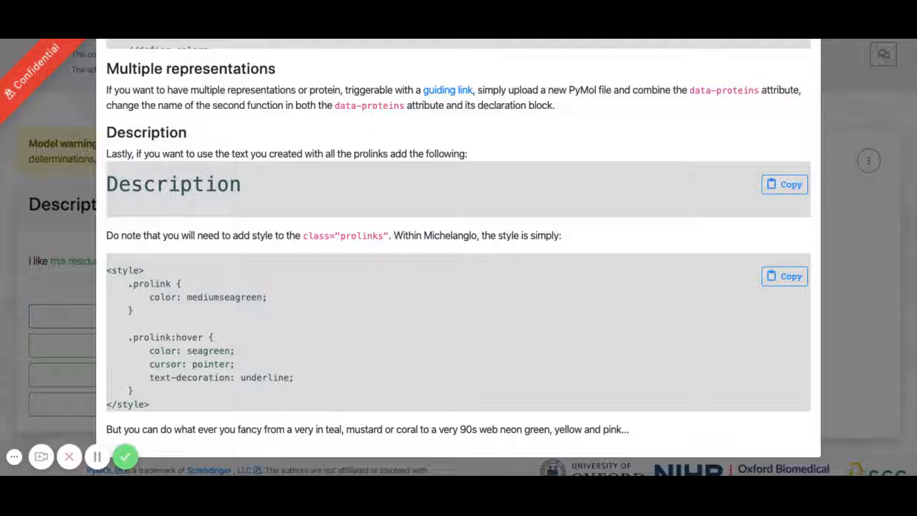
{"action": "scroll", "coordinate": [862, 313], "scroll_direction": "down", "scroll_amount": 2}
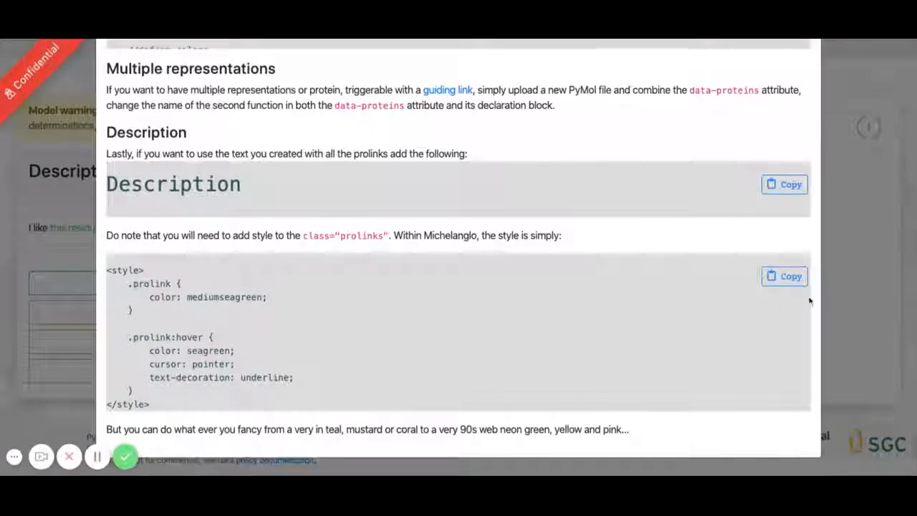
{"action": "left_click", "coordinate": [862, 314]}
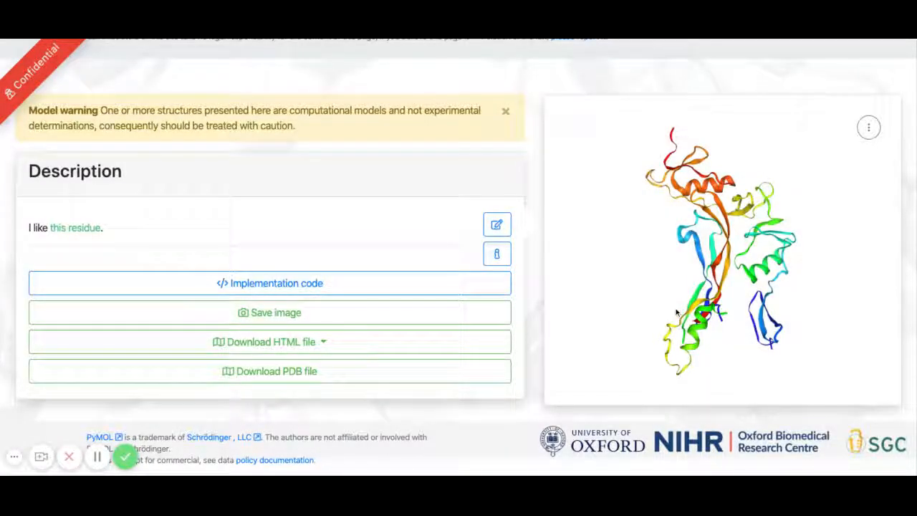